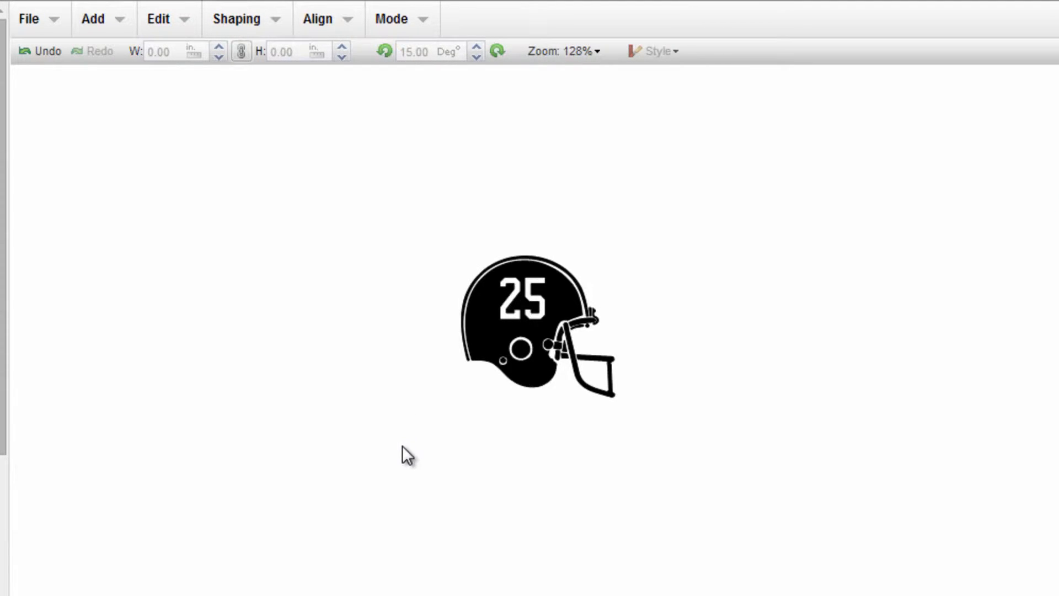
- Select the entire helmet graphic and scale it up proportionally to about 6.49 in wide by 5.97 in high
{"action": "left_click_drag", "start_coordinate": [403, 445], "coordinate": [685, 195]}
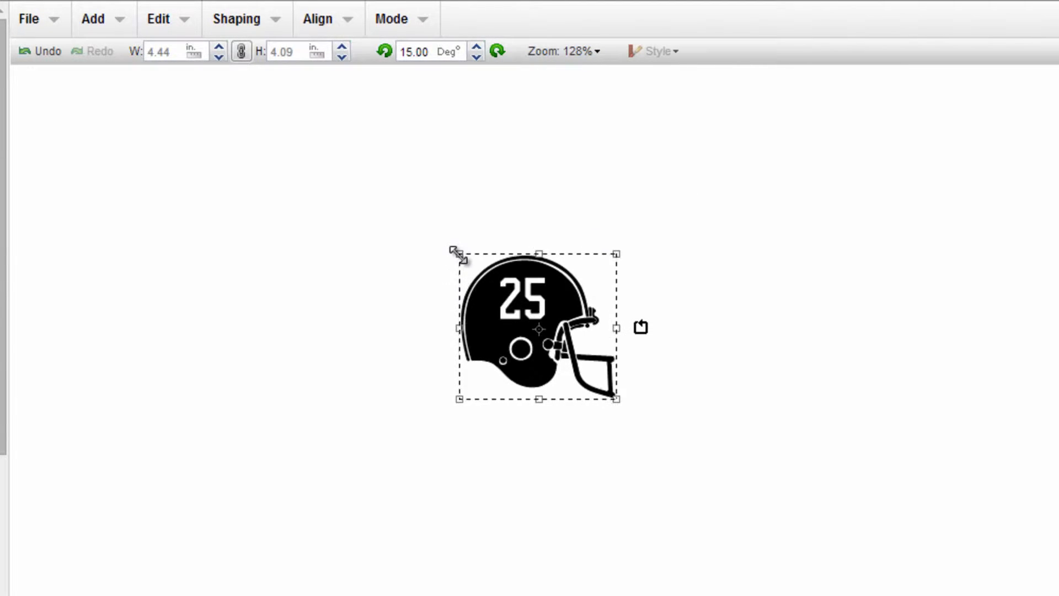
{"action": "left_click_drag", "start_coordinate": [457, 254], "coordinate": [386, 218]}
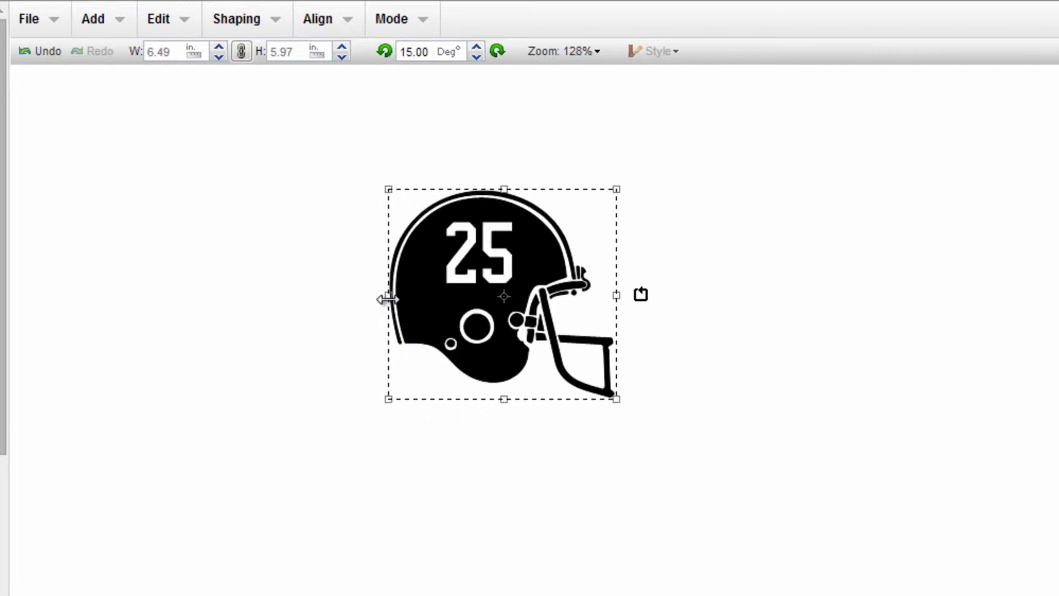
- Try stretching the helmet to about 8.50 in wide and 8.02 in high, and undo both stretches
{"action": "left_click_drag", "start_coordinate": [378, 300], "coordinate": [319, 301]}
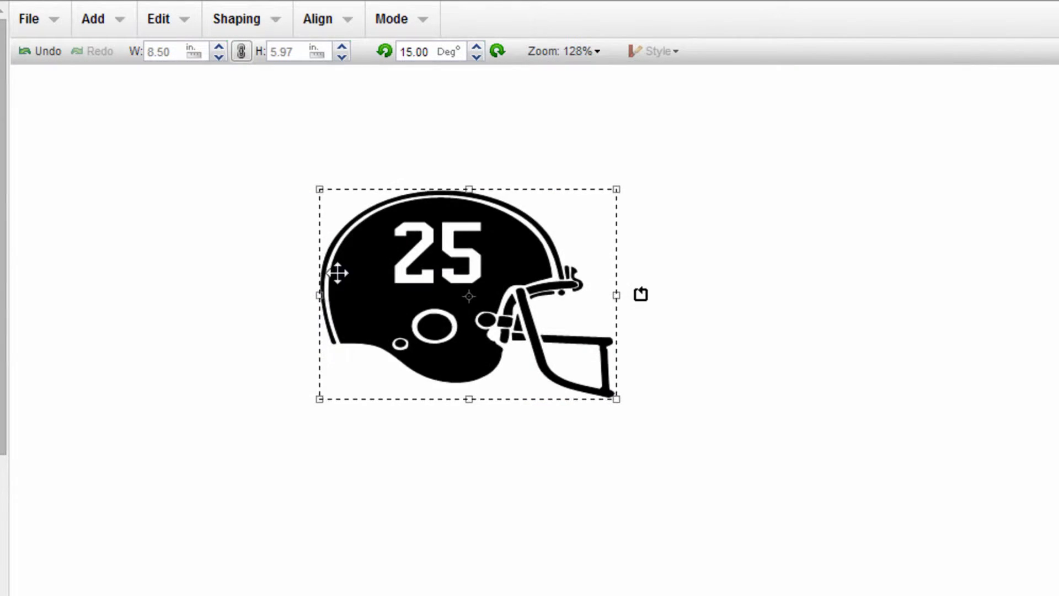
{"action": "left_click_drag", "start_coordinate": [468, 188], "coordinate": [462, 118]}
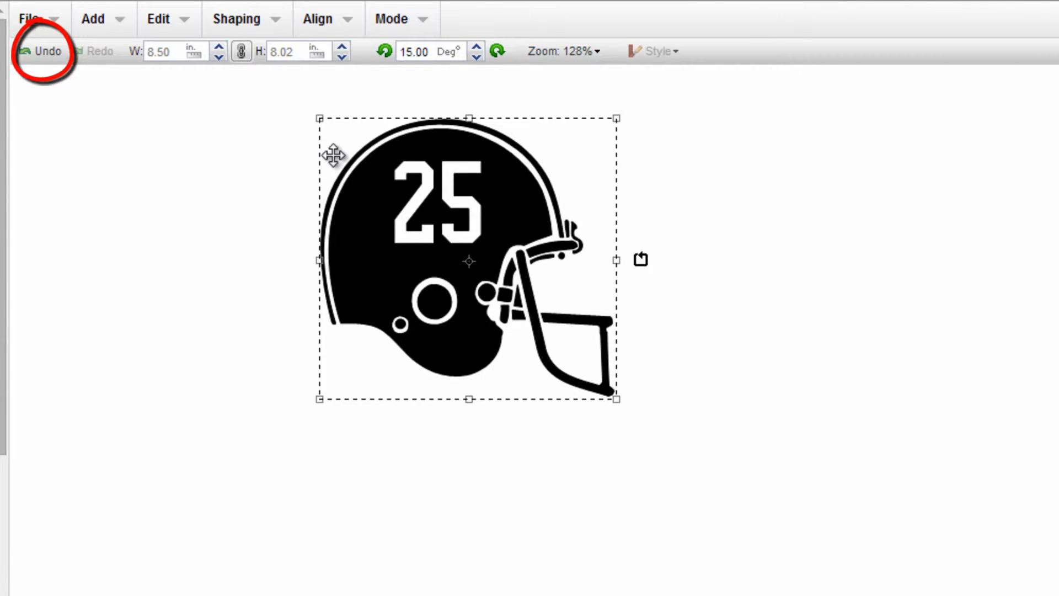
{"action": "left_click", "coordinate": [43, 57]}
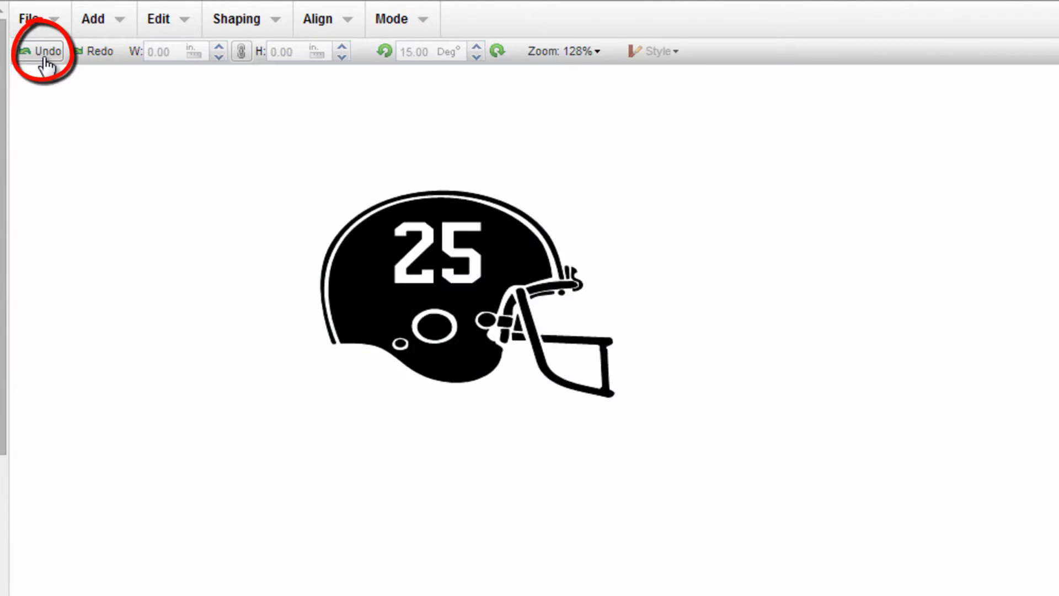
{"action": "left_click", "coordinate": [45, 57]}
- Move the helmet slightly lower on the canvas and toggle the aspect lock
{"action": "left_click_drag", "start_coordinate": [495, 252], "coordinate": [489, 306]}
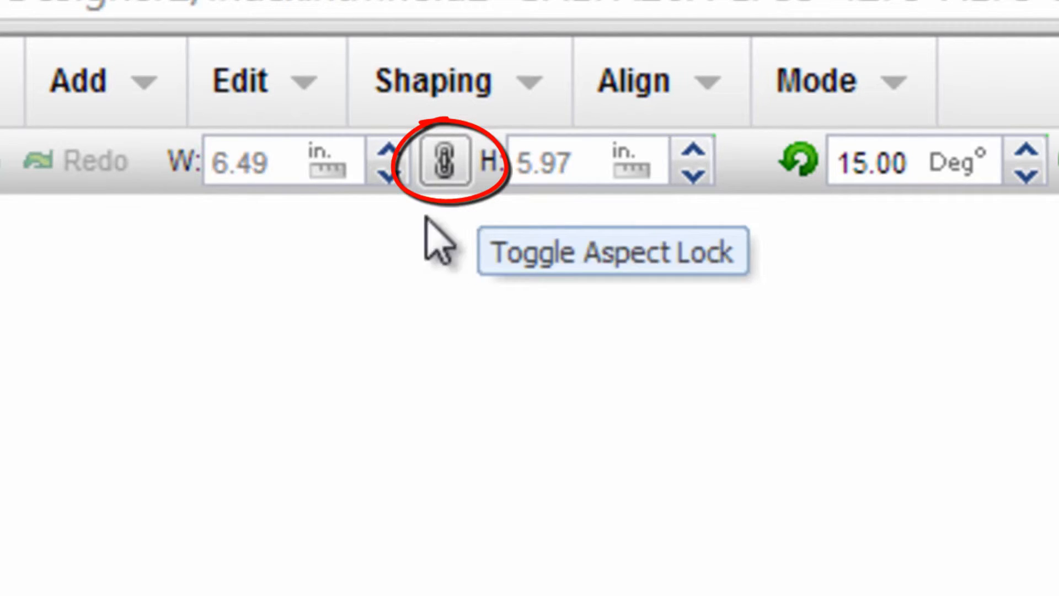
{"action": "left_click", "coordinate": [444, 162]}
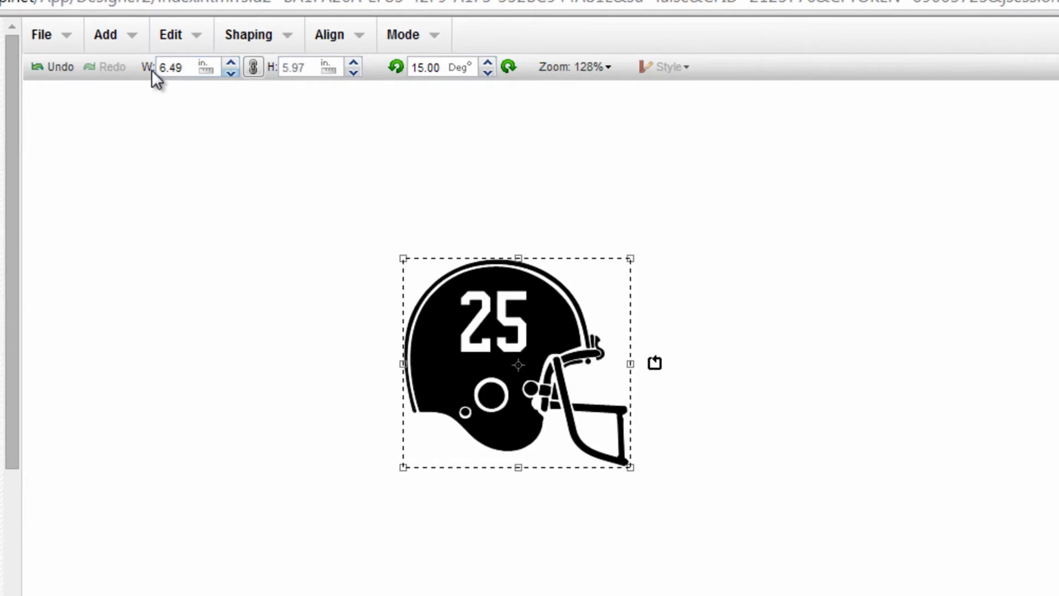
- Set the helmet's width to 8 in
{"action": "left_click_drag", "start_coordinate": [183, 69], "coordinate": [159, 72]}
{"action": "type", "text": "8"}
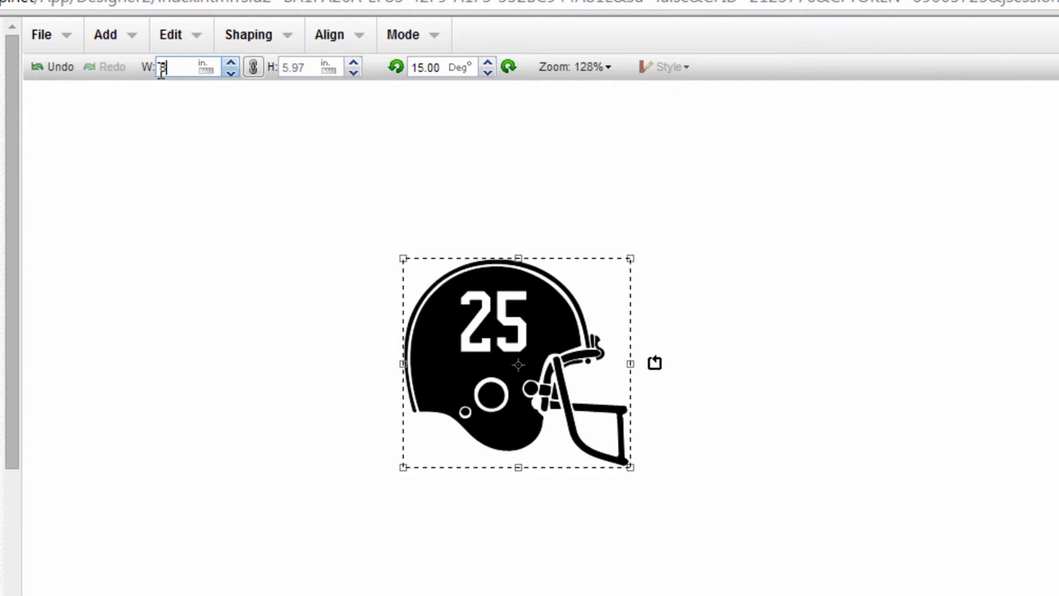
{"action": "key", "text": "Return"}
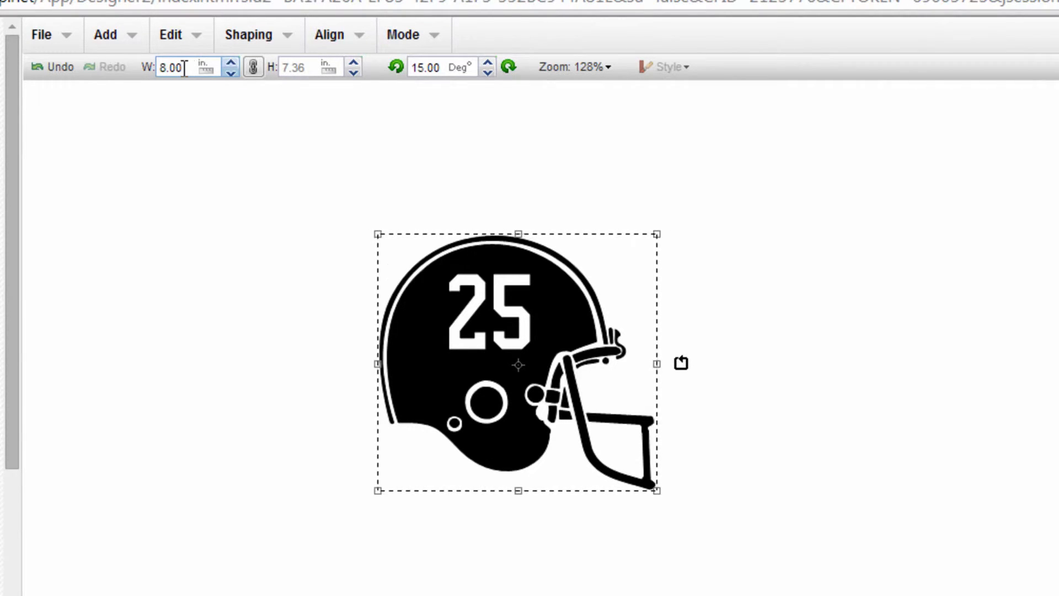
- Set the helmet's height to 10 in and toggle the aspect lock
{"action": "left_click_drag", "start_coordinate": [307, 68], "coordinate": [281, 70]}
{"action": "left_click", "coordinate": [281, 70]}
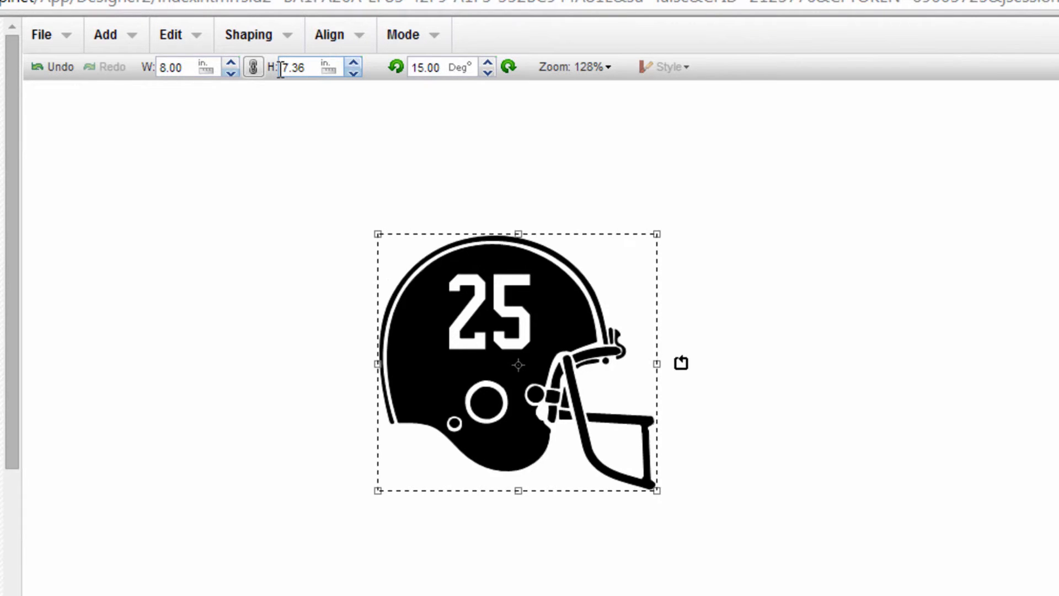
{"action": "double_click", "coordinate": [281, 69]}
{"action": "type", "text": "10"}
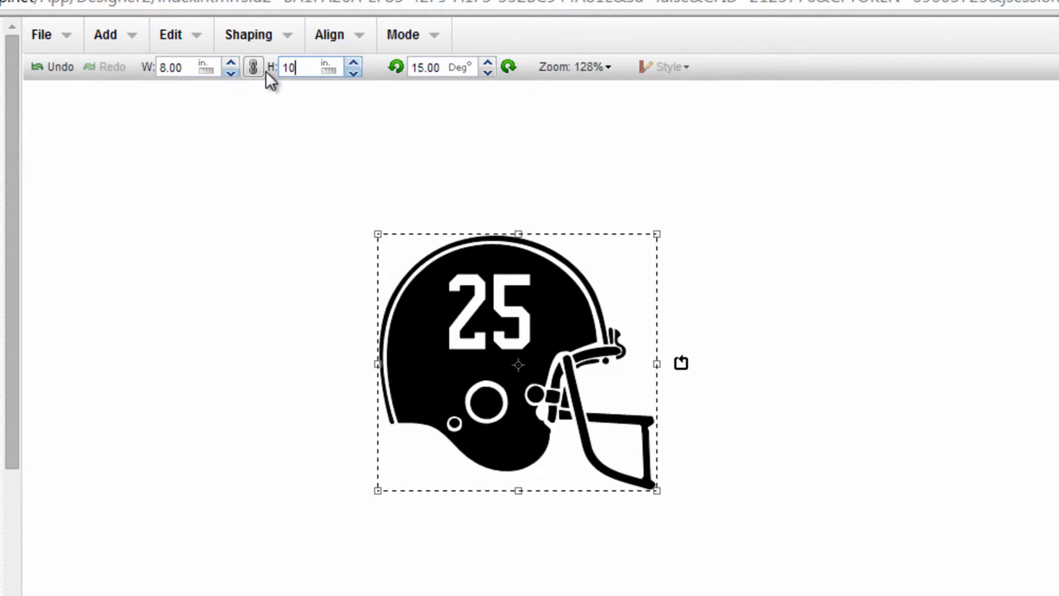
{"action": "key", "text": "Return"}
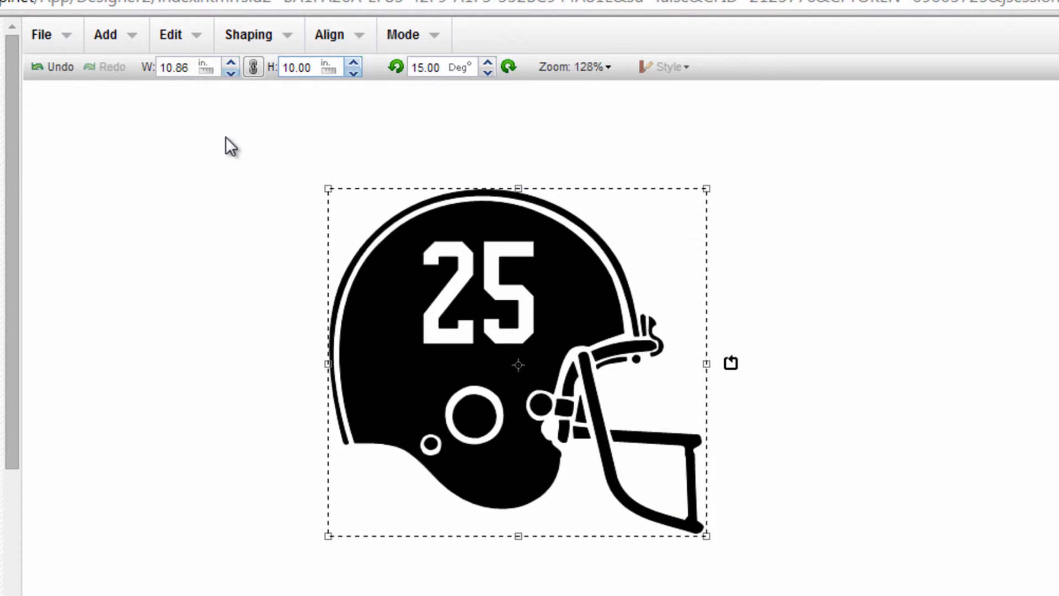
{"action": "left_click", "coordinate": [254, 68]}
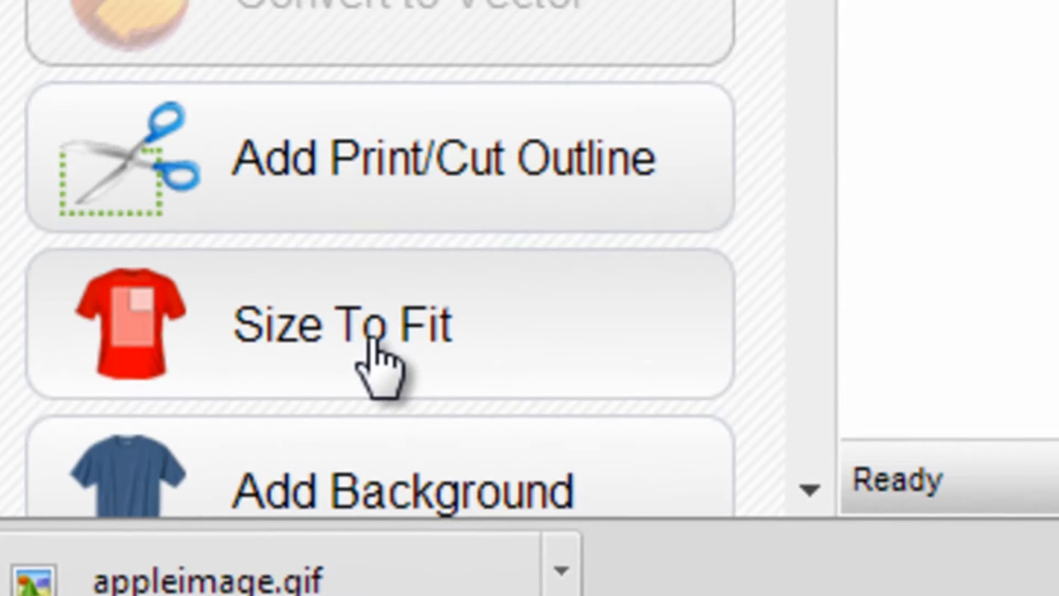
- Resize the helmet with Size To Fit using the Left Chest (4 in. x 4 in.) preset
{"action": "left_click", "coordinate": [411, 324]}
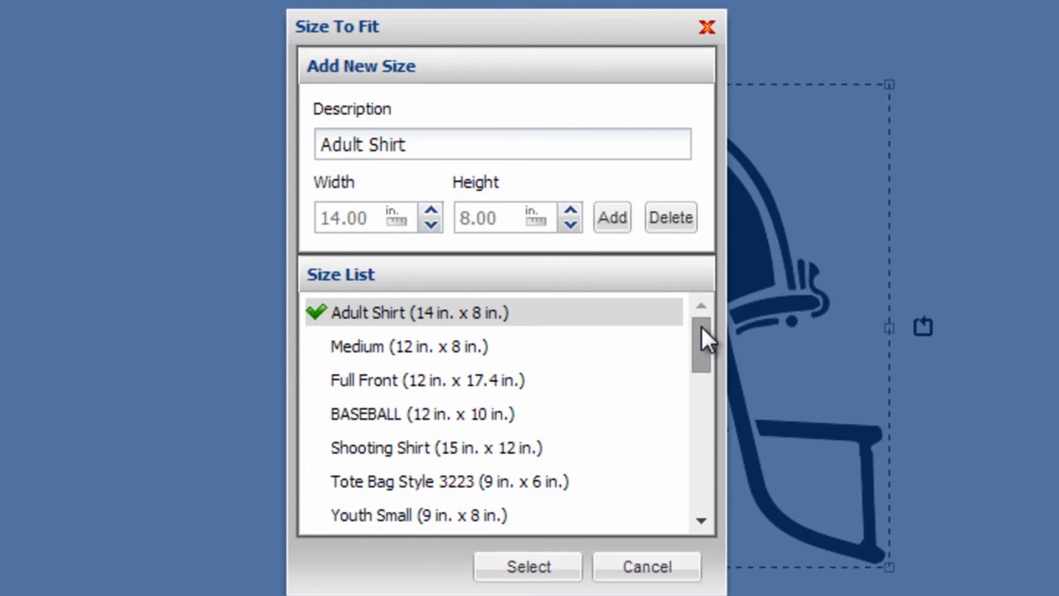
{"action": "left_click_drag", "start_coordinate": [701, 326], "coordinate": [686, 401]}
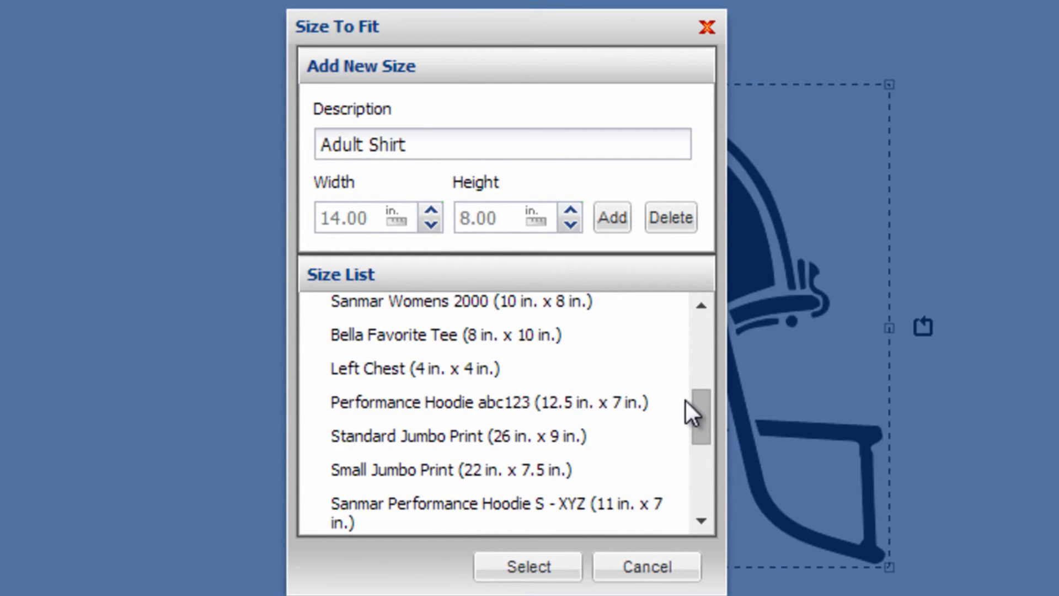
{"action": "left_click", "coordinate": [432, 381]}
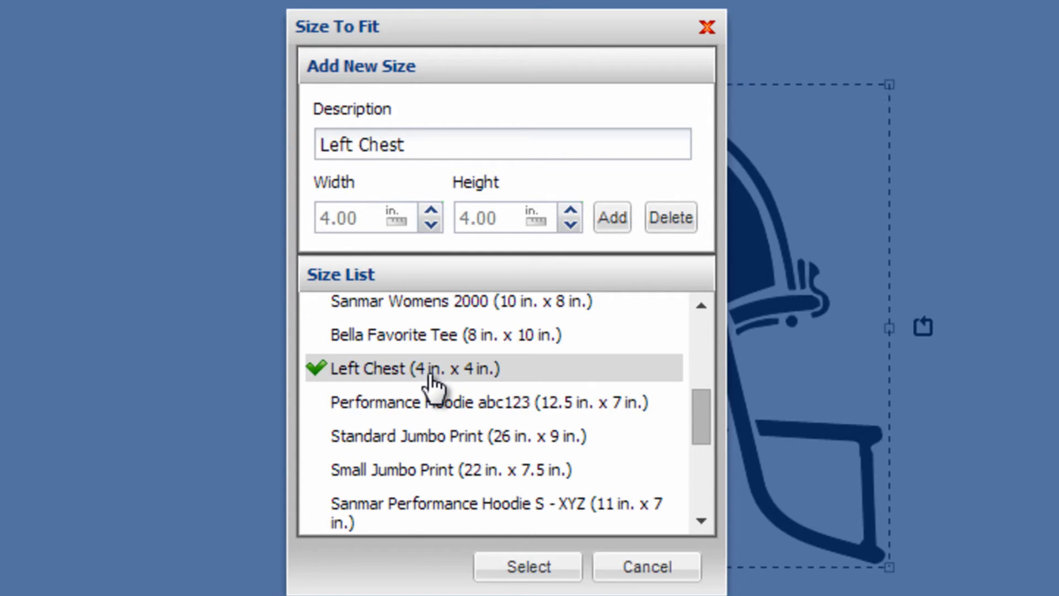
{"action": "left_click", "coordinate": [539, 568]}
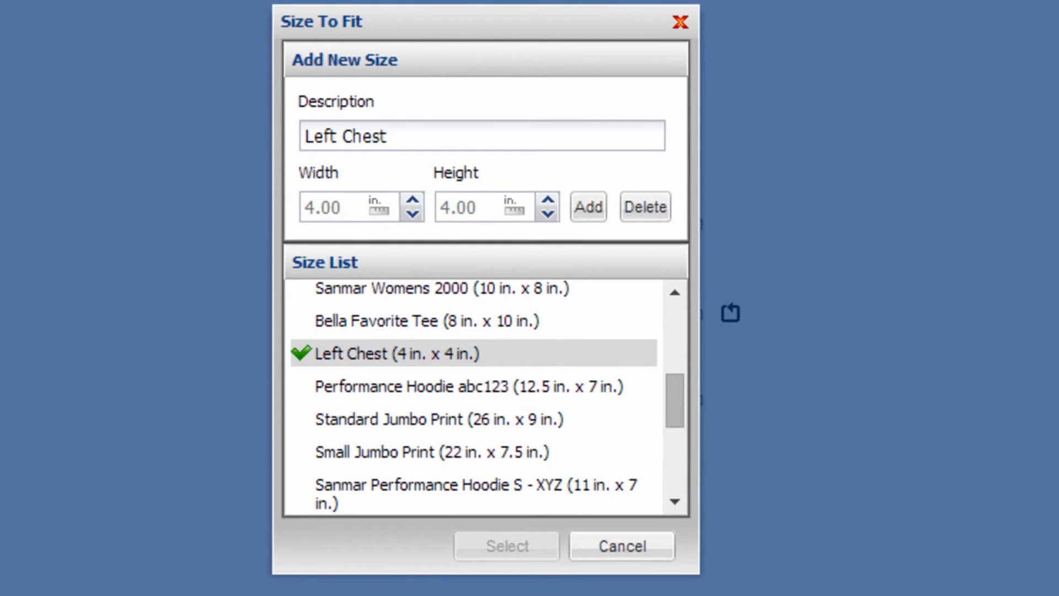
- Add a new Size To Fit preset named Style abc123 with a width of 8 in and a height of 10 in
{"action": "left_click", "coordinate": [408, 134]}
{"action": "left_click_drag", "start_coordinate": [410, 135], "coordinate": [264, 140]}
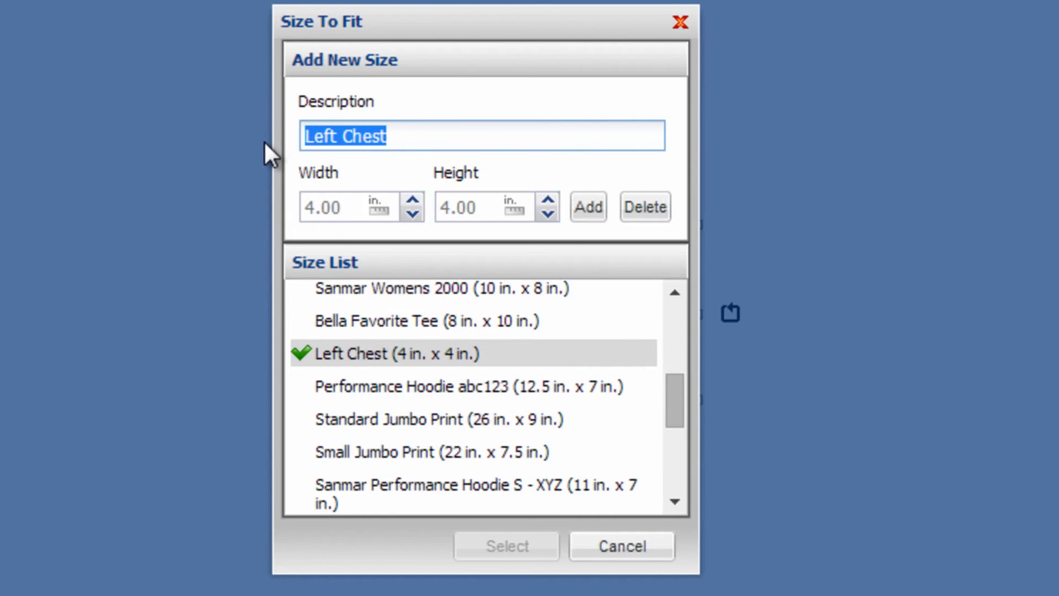
{"action": "type", "text": "Style "}
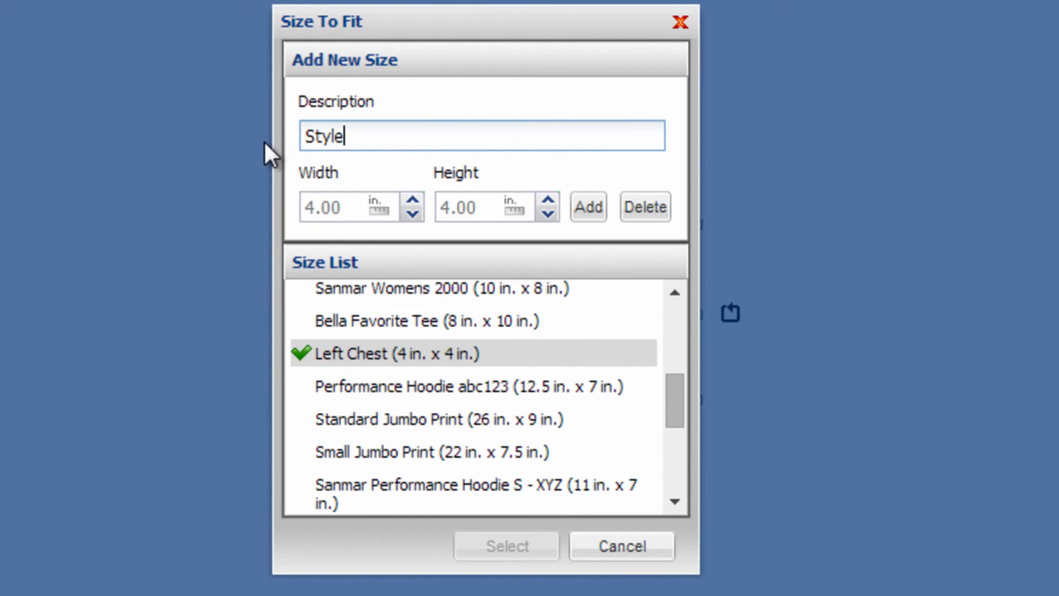
{"action": "type", "text": "abc123"}
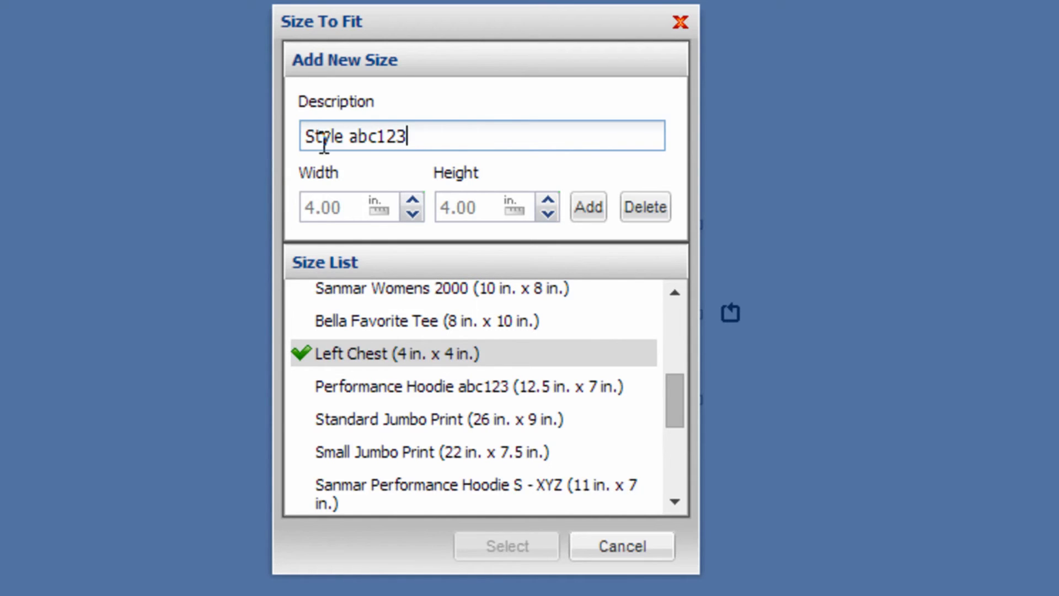
{"action": "left_click", "coordinate": [349, 207]}
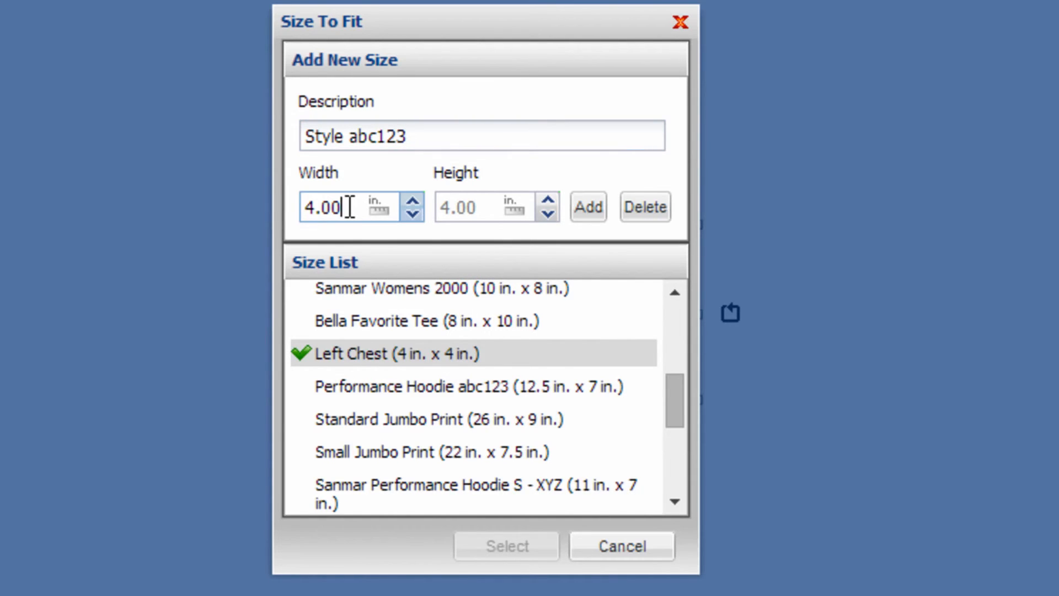
{"action": "left_click_drag", "start_coordinate": [347, 207], "coordinate": [305, 208]}
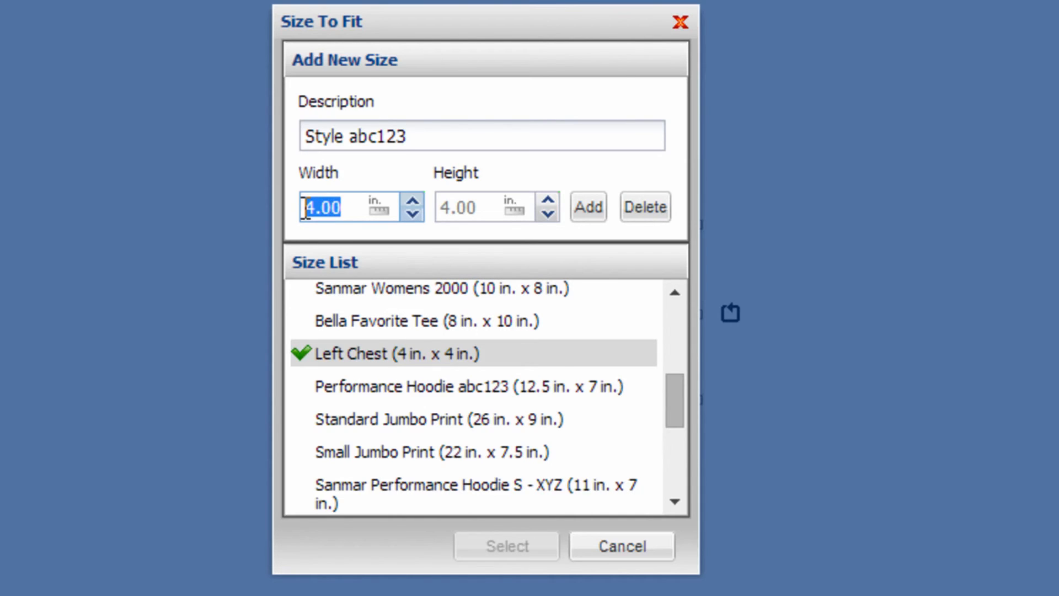
{"action": "type", "text": "8"}
{"action": "left_click", "coordinate": [490, 205]}
{"action": "left_click_drag", "start_coordinate": [490, 206], "coordinate": [439, 207]}
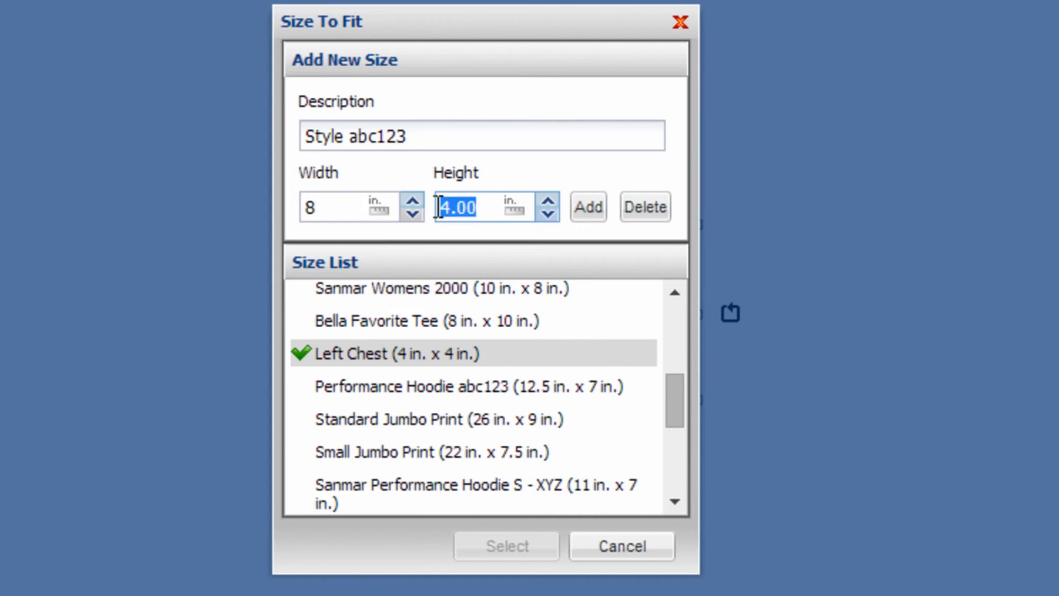
{"action": "type", "text": "10"}
{"action": "left_click", "coordinate": [586, 213]}
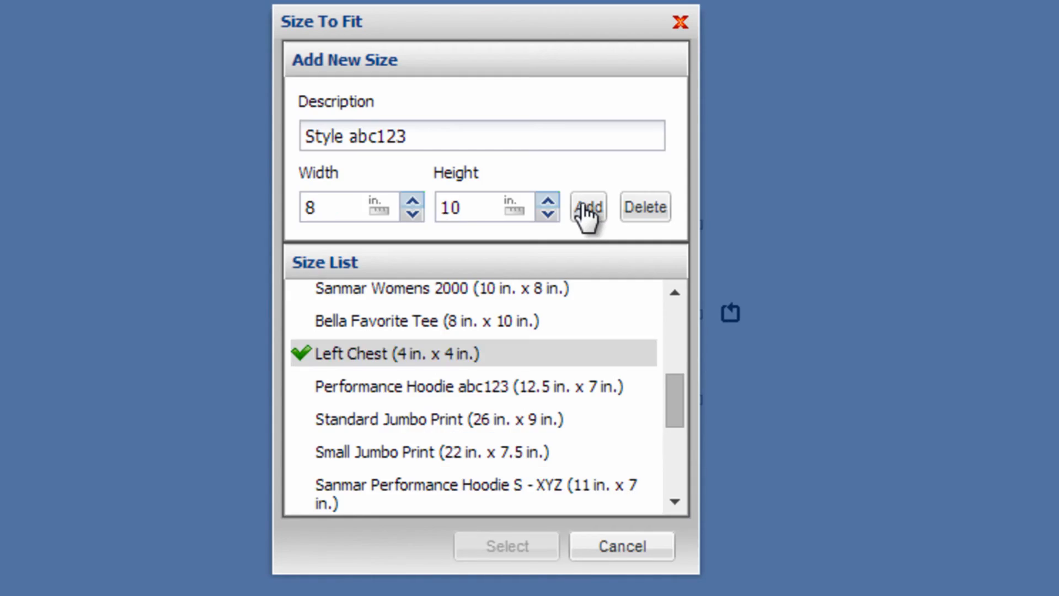
- Apply the Style abc123 (8 in. x 10 in.) preset from the size list to the helmet
{"action": "left_click_drag", "start_coordinate": [665, 370], "coordinate": [667, 467]}
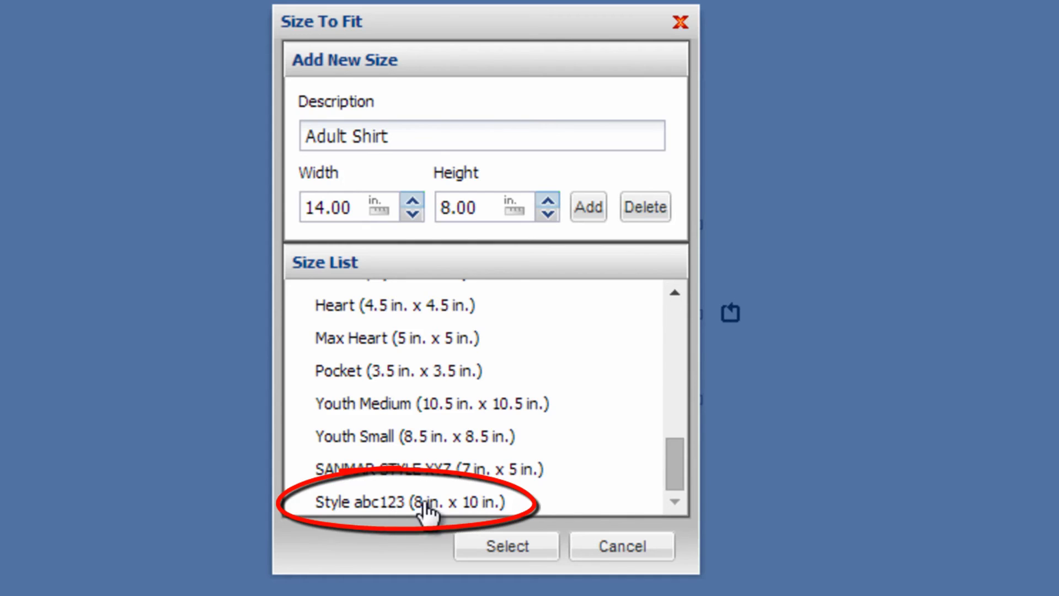
{"action": "left_click", "coordinate": [464, 504]}
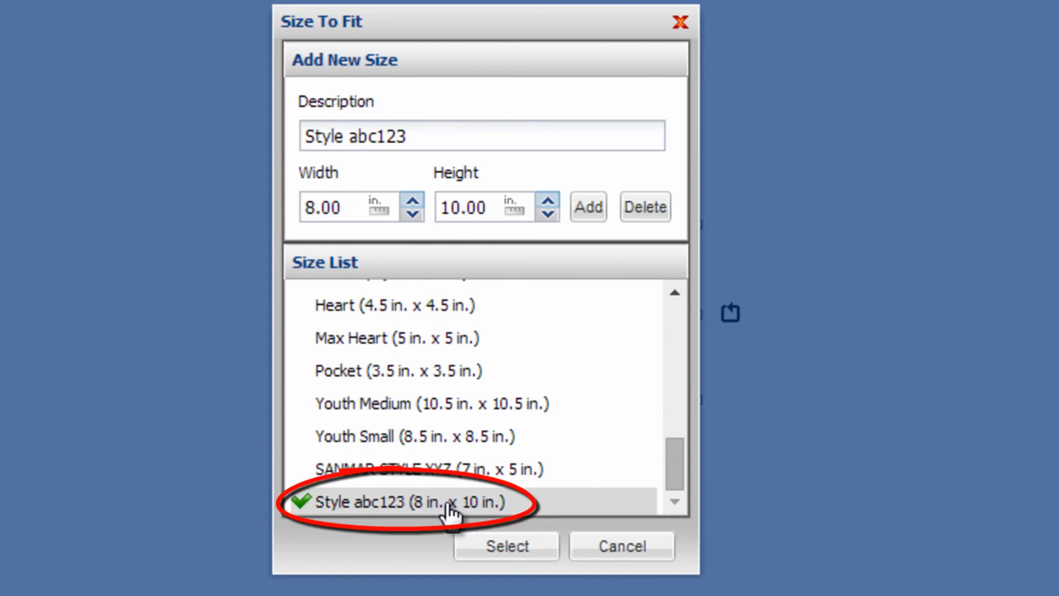
{"action": "left_click", "coordinate": [496, 549]}
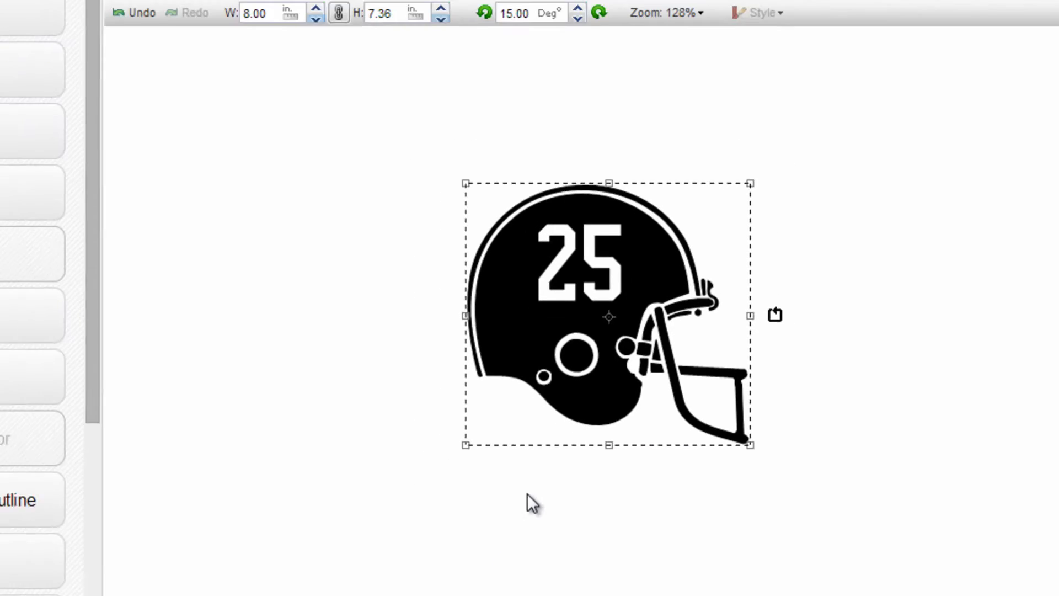